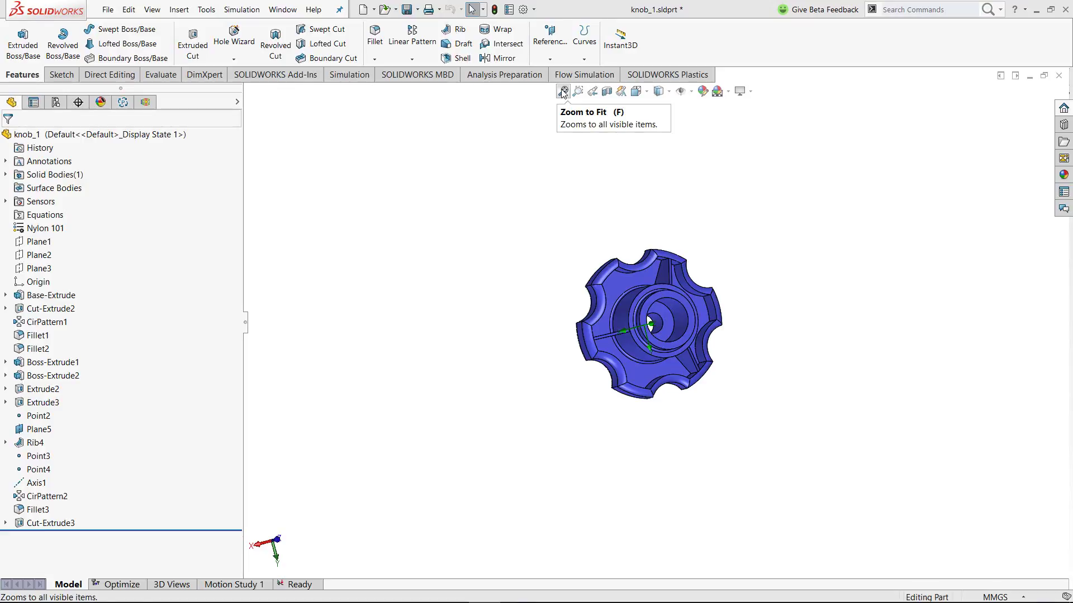
Inspect the knob from several angles and switch to its Ready simulation study tree
{"action": "left_click", "coordinate": [562, 92]}
{"action": "mouse_move", "coordinate": [439, 210]}
{"action": "middle_mouse_down"}
{"action": "mouse_move", "coordinate": [618, 355]}
{"action": "mouse_move", "coordinate": [448, 221]}
{"action": "middle_mouse_up"}
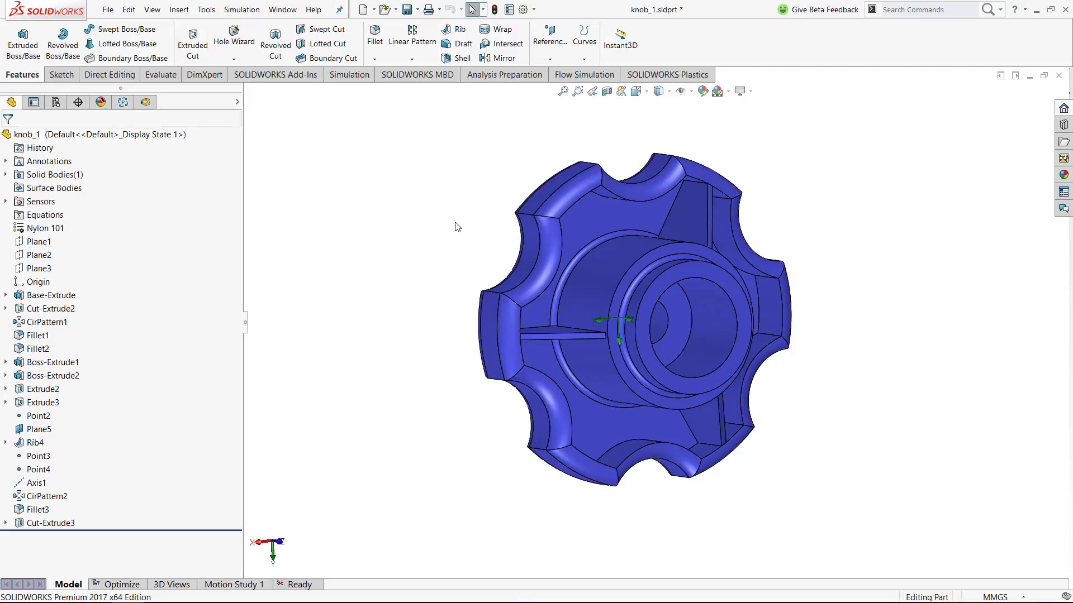
{"action": "mouse_move", "coordinate": [561, 115]}
{"action": "middle_mouse_down"}
{"action": "mouse_move", "coordinate": [483, 226]}
{"action": "mouse_move", "coordinate": [623, 244]}
{"action": "mouse_move", "coordinate": [378, 203]}
{"action": "mouse_move", "coordinate": [735, 269]}
{"action": "mouse_move", "coordinate": [784, 401]}
{"action": "mouse_move", "coordinate": [738, 198]}
{"action": "mouse_move", "coordinate": [618, 359]}
{"action": "mouse_move", "coordinate": [275, 286]}
{"action": "middle_mouse_up"}
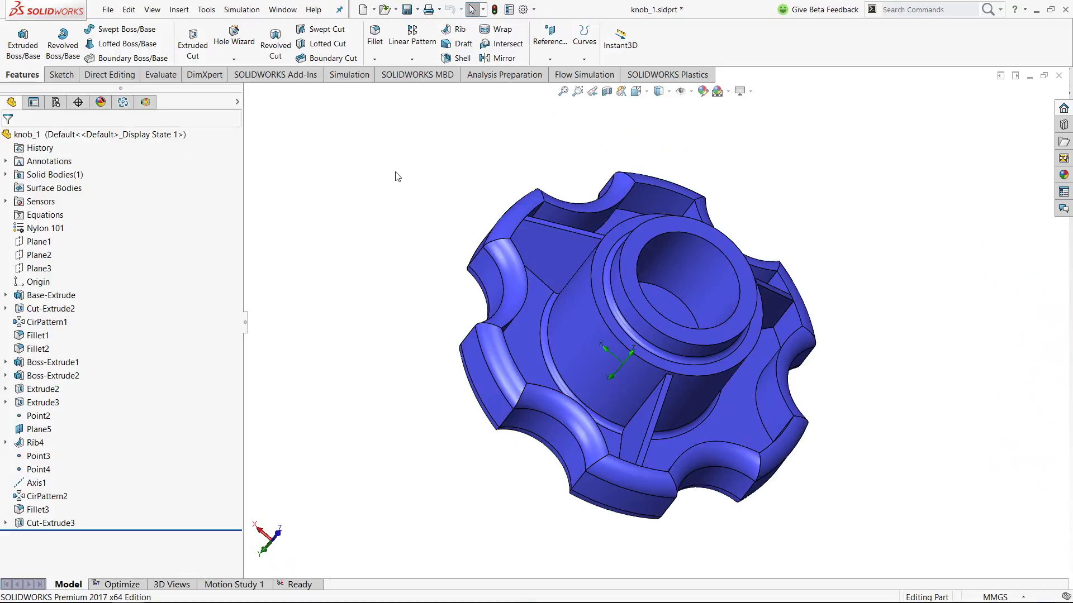
{"action": "left_click", "coordinate": [301, 588]}
Enable the Motion and Simulation add-ins from the SOLIDWORKS Add-Ins list
{"action": "mouse_move", "coordinate": [313, 194]}
{"action": "middle_mouse_down"}
{"action": "mouse_move", "coordinate": [356, 182]}
{"action": "mouse_move", "coordinate": [336, 167]}
{"action": "middle_mouse_up"}
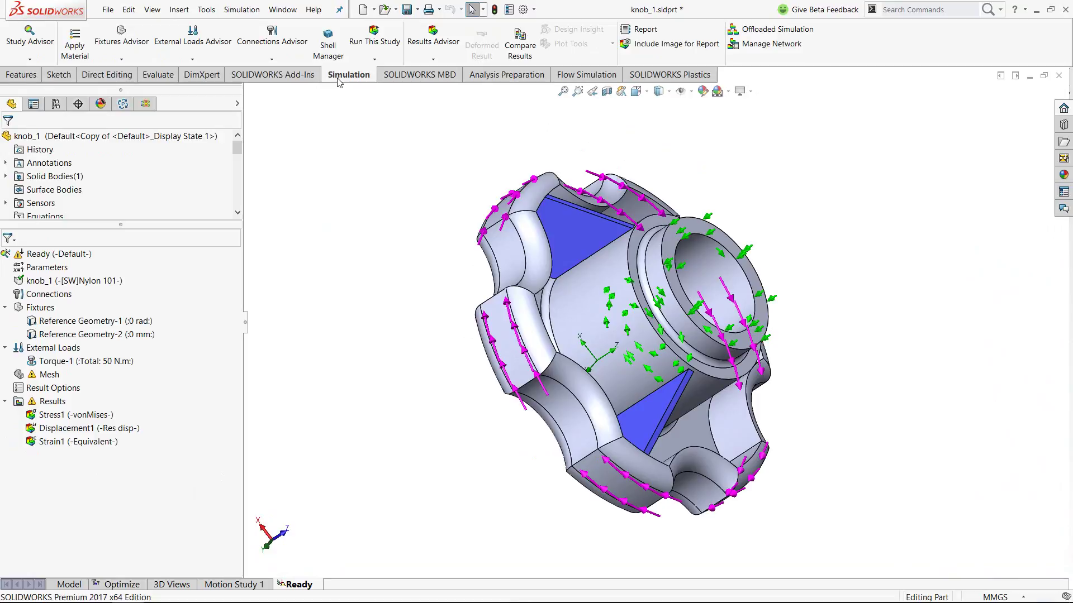
{"action": "left_click", "coordinate": [252, 74]}
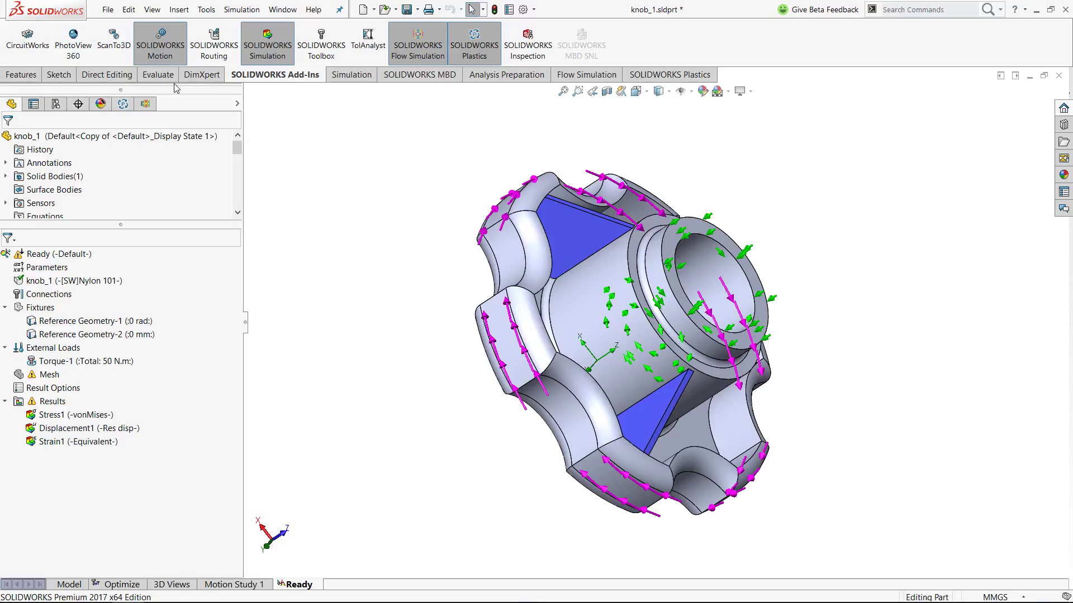
{"action": "left_click", "coordinate": [170, 58]}
{"action": "left_click", "coordinate": [279, 56]}
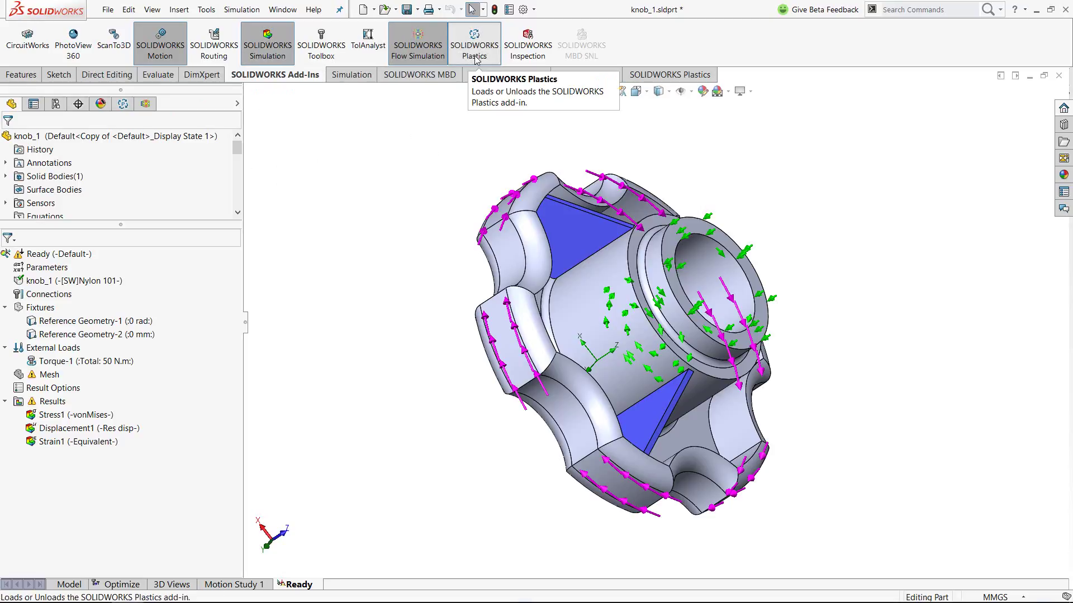
Display the Displacement1 result plot of the knob, peaking near 1.0 mm on the lobes
{"action": "middle_click_drag", "start_coordinate": [419, 182], "coordinate": [388, 299]}
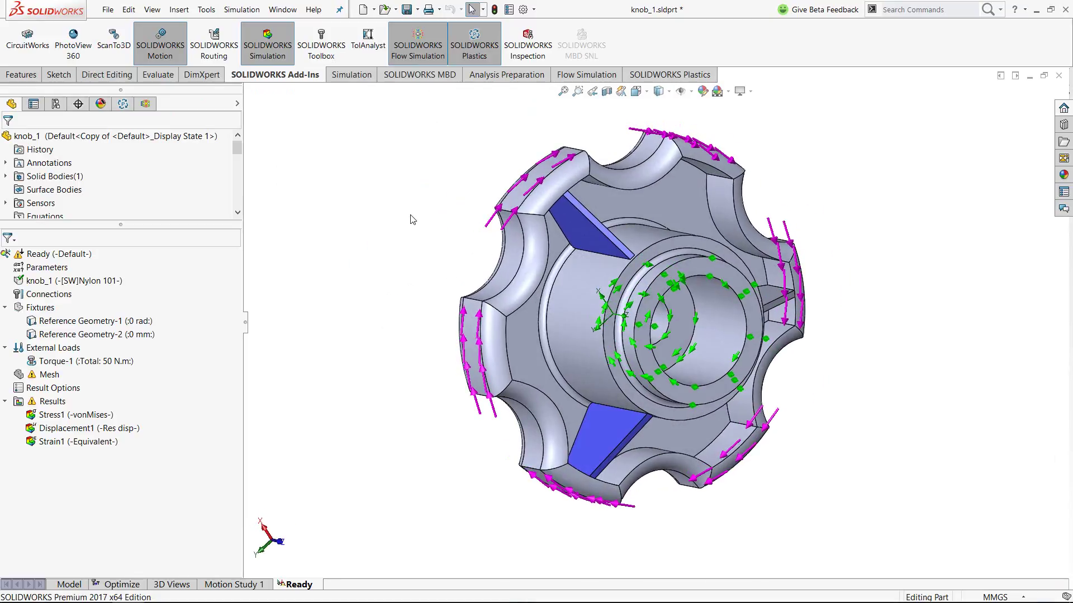
{"action": "middle_click_drag", "start_coordinate": [391, 276], "coordinate": [386, 175]}
{"action": "scroll", "coordinate": [709, 293], "scroll_direction": "down", "scroll_amount": 3}
{"action": "scroll", "coordinate": [708, 293], "scroll_direction": "down", "scroll_amount": 2}
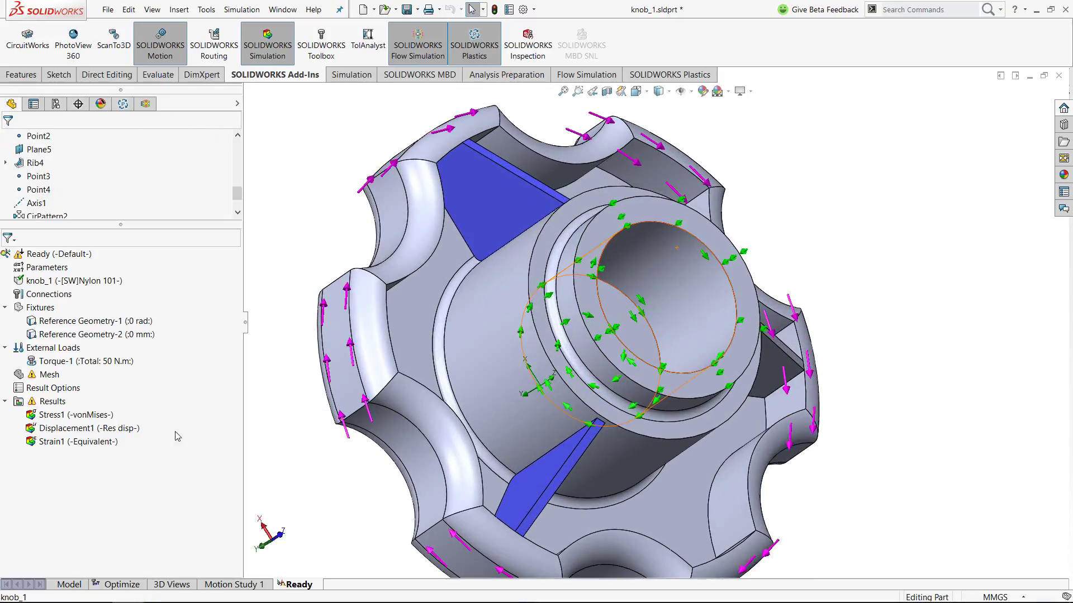
{"action": "double_click", "coordinate": [125, 428]}
{"action": "scroll", "coordinate": [321, 269], "scroll_direction": "up", "scroll_amount": 3}
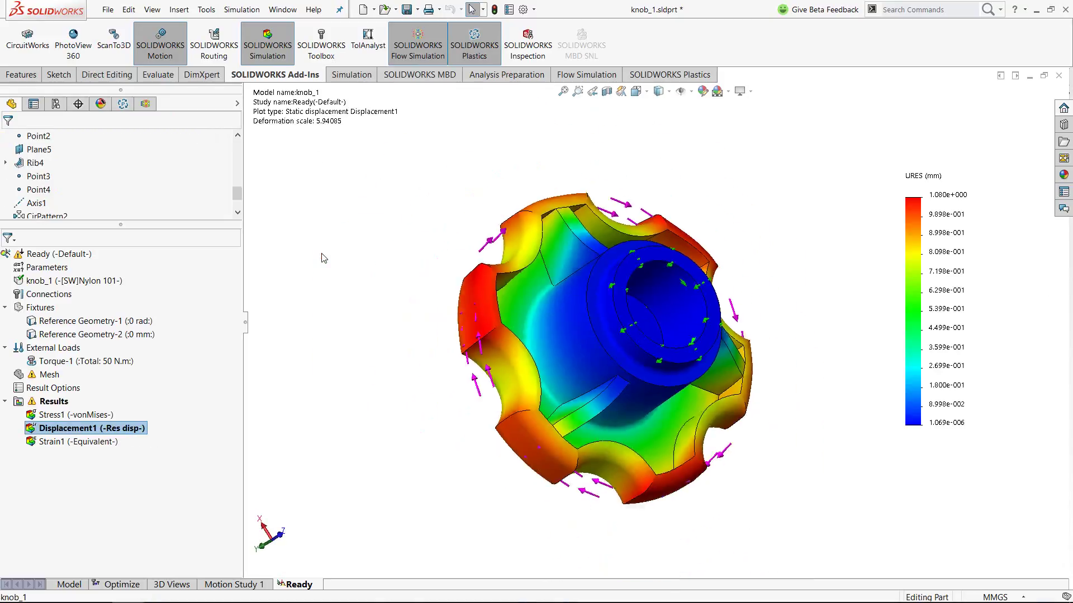
{"action": "mouse_move", "coordinate": [324, 257]}
{"action": "middle_mouse_down"}
{"action": "mouse_move", "coordinate": [414, 280]}
{"action": "mouse_move", "coordinate": [402, 304]}
{"action": "middle_mouse_up"}
{"action": "scroll", "coordinate": [401, 304], "scroll_direction": "up", "scroll_amount": 2}
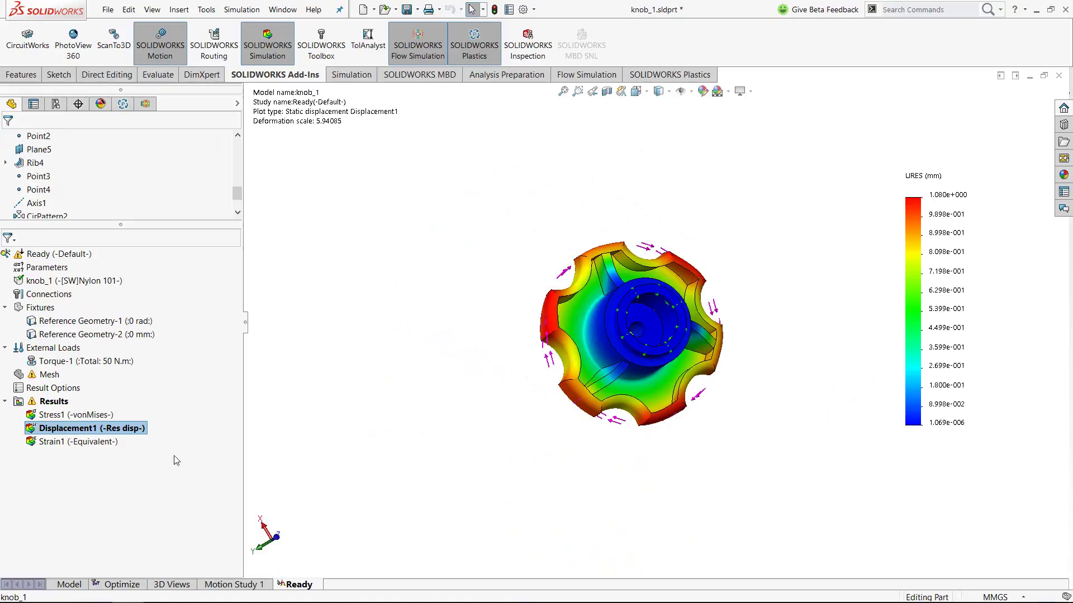
{"action": "left_click", "coordinate": [563, 91]}
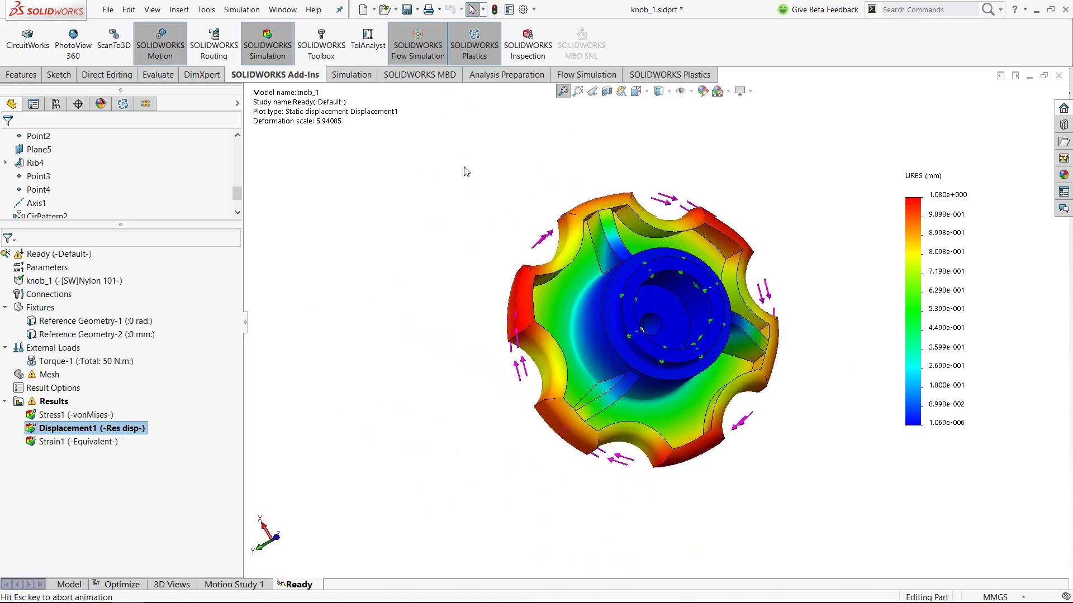
{"action": "middle_click_drag", "start_coordinate": [449, 185], "coordinate": [485, 255]}
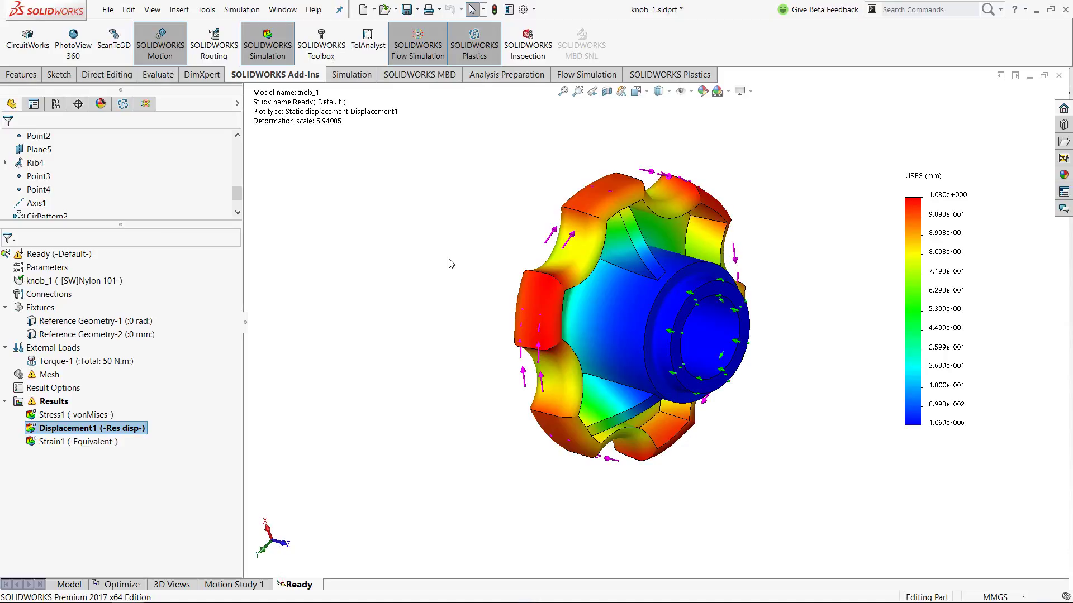
Load the Flow Results of the knob's plastics study via Read Flow
{"action": "left_click", "coordinate": [122, 103]}
{"action": "left_click", "coordinate": [72, 586]}
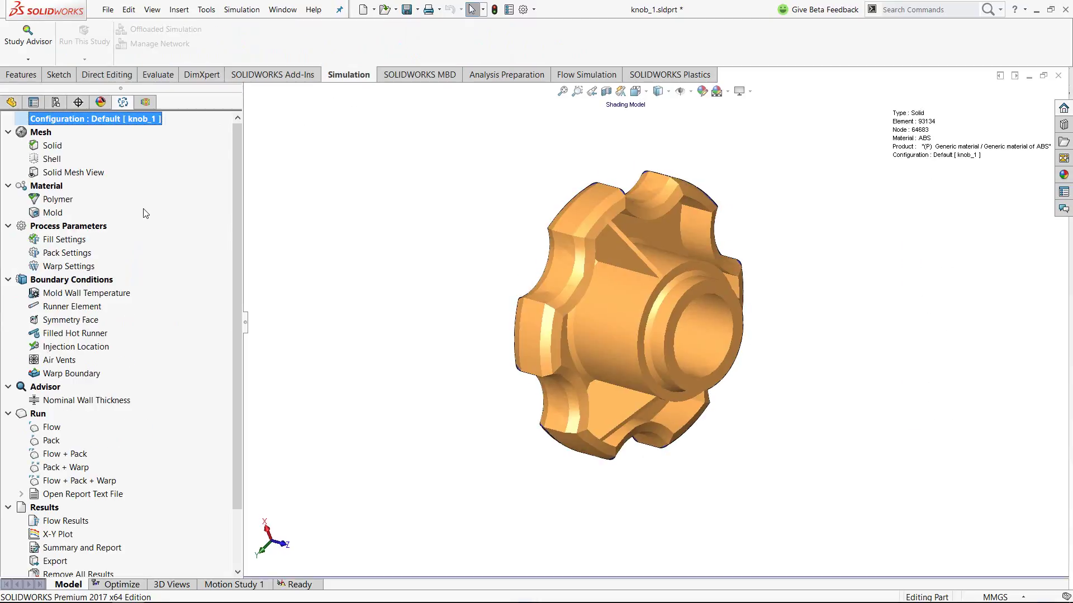
{"action": "scroll", "coordinate": [143, 213], "scroll_direction": "down", "scroll_amount": 2}
{"action": "scroll", "coordinate": [143, 213], "scroll_direction": "up", "scroll_amount": 2}
{"action": "left_click", "coordinate": [86, 527]}
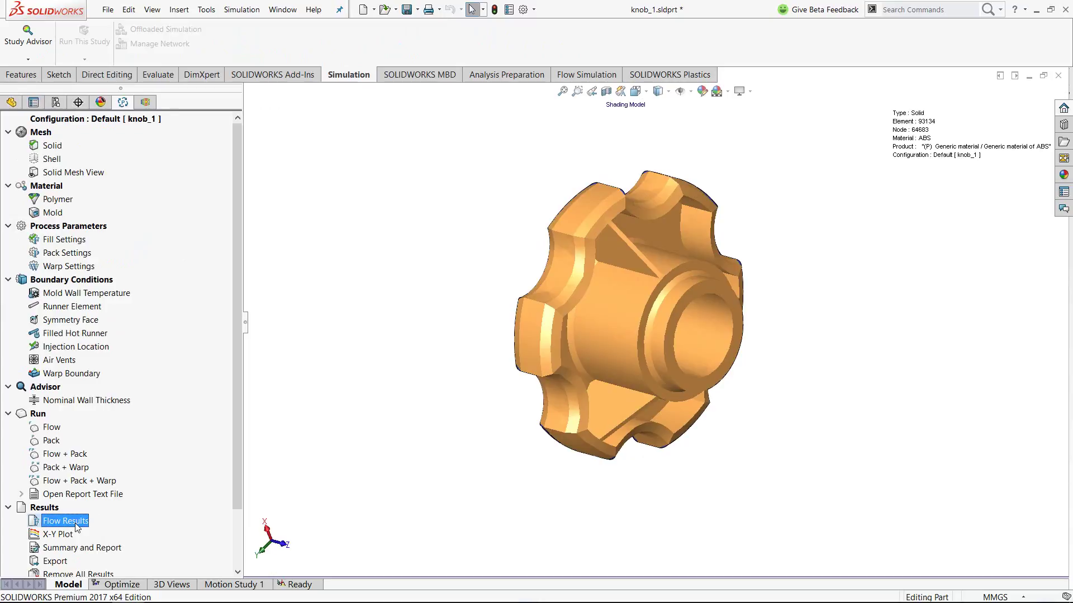
{"action": "right_click", "coordinate": [86, 527]}
{"action": "left_click", "coordinate": [114, 531]}
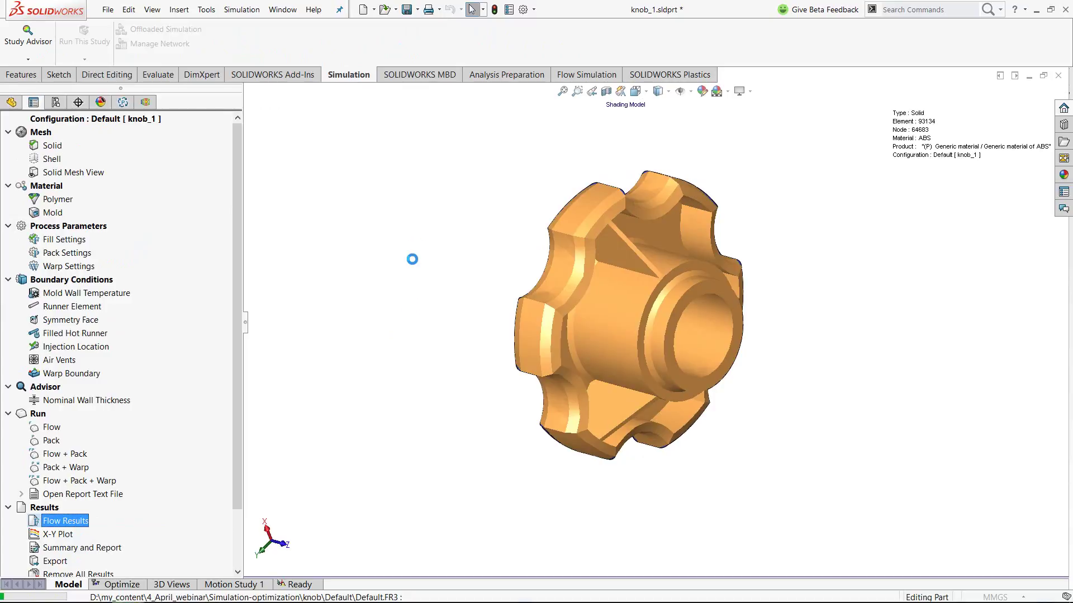
Play the fill-time animation, then close the results back to the plain shaded knob
{"action": "middle_click_drag", "start_coordinate": [441, 158], "coordinate": [481, 191]}
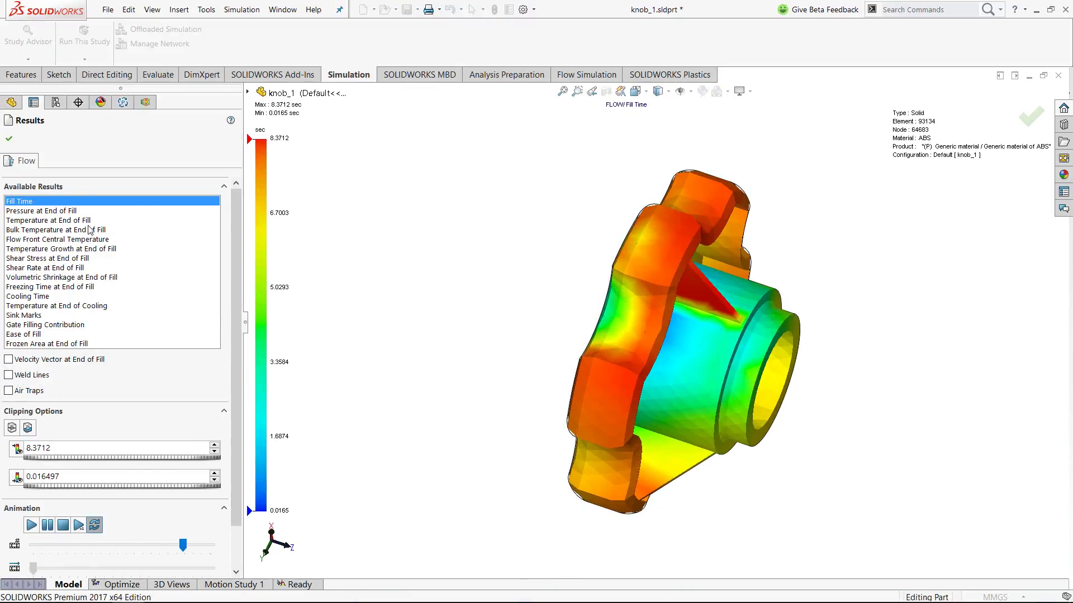
{"action": "left_click", "coordinate": [32, 525]}
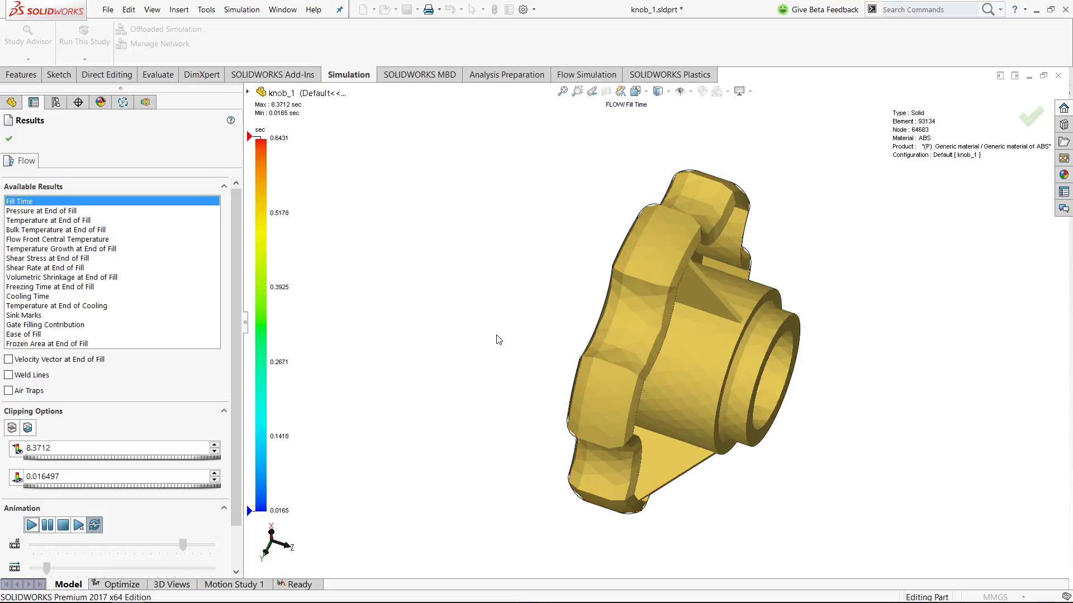
{"action": "middle_click_drag", "start_coordinate": [496, 287], "coordinate": [458, 262]}
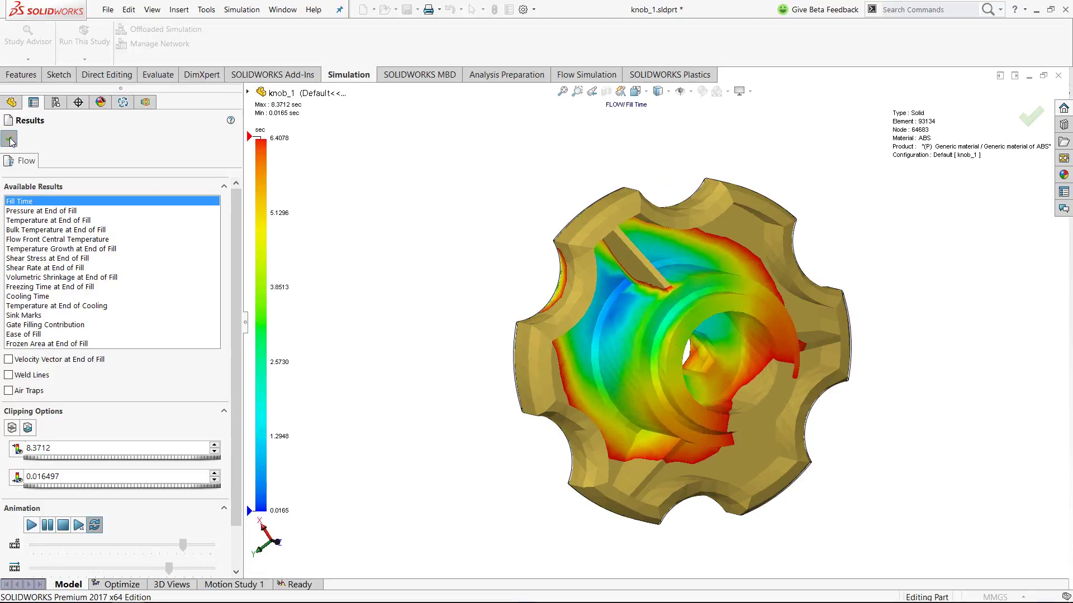
{"action": "left_click", "coordinate": [10, 141]}
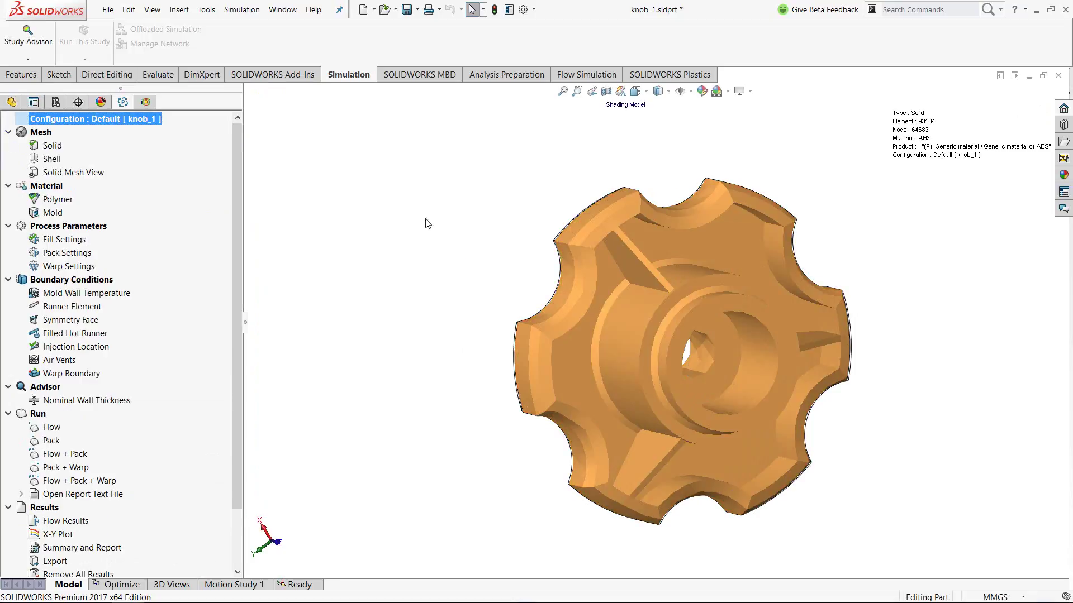
{"action": "mouse_move", "coordinate": [461, 221]}
{"action": "middle_mouse_down"}
{"action": "mouse_move", "coordinate": [544, 259]}
{"action": "mouse_move", "coordinate": [548, 125]}
{"action": "middle_mouse_up"}
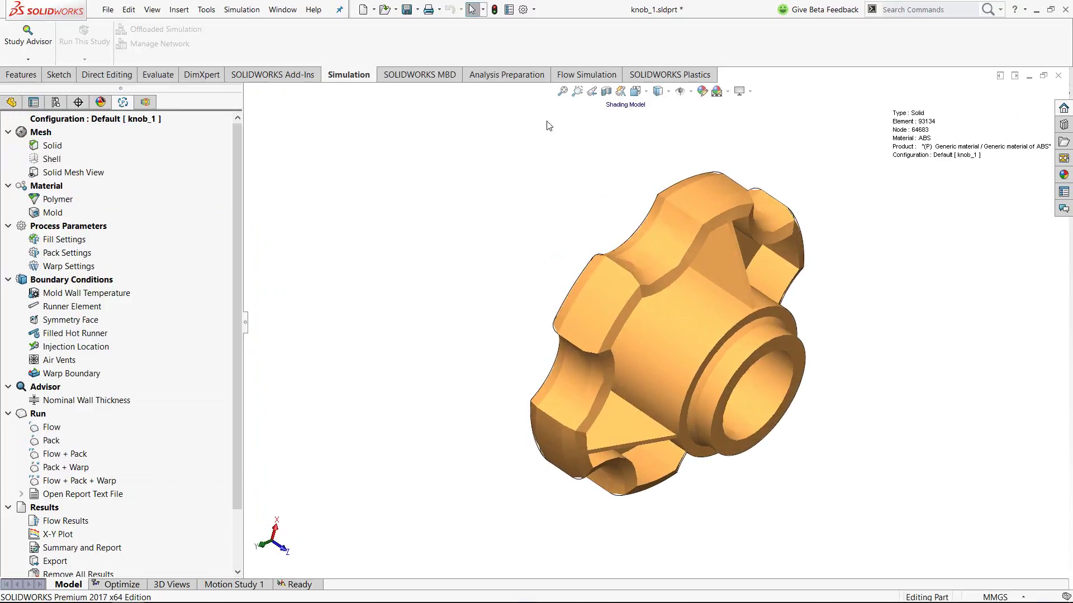
{"action": "left_click", "coordinate": [563, 91]}
{"action": "middle_click_drag", "start_coordinate": [394, 196], "coordinate": [349, 126]}
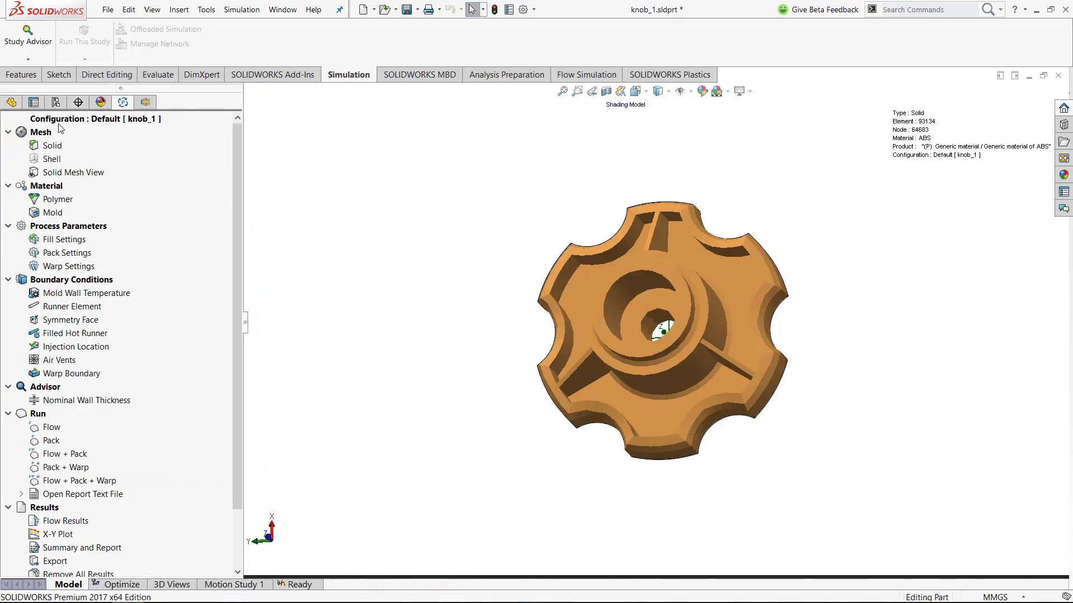
Show Cut Plot 1 of velocity contours around the knob in the Flow Simulation tree
{"action": "left_click", "coordinate": [11, 102]}
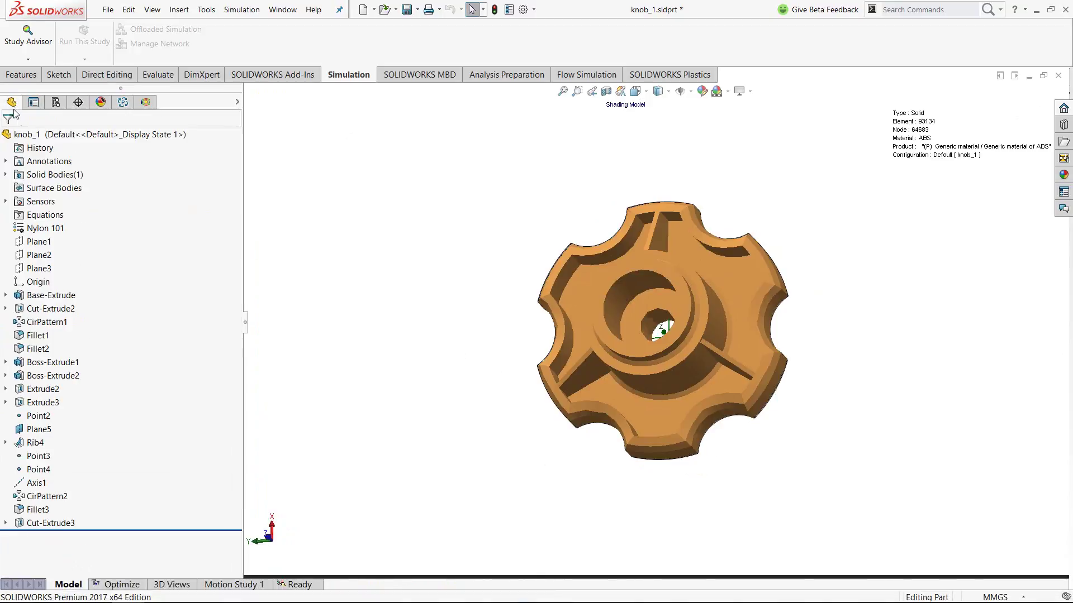
{"action": "left_click", "coordinate": [142, 104]}
{"action": "mouse_move", "coordinate": [444, 174]}
{"action": "middle_mouse_down"}
{"action": "mouse_move", "coordinate": [430, 351]}
{"action": "mouse_move", "coordinate": [776, 220]}
{"action": "mouse_move", "coordinate": [807, 235]}
{"action": "mouse_move", "coordinate": [522, 389]}
{"action": "middle_mouse_up"}
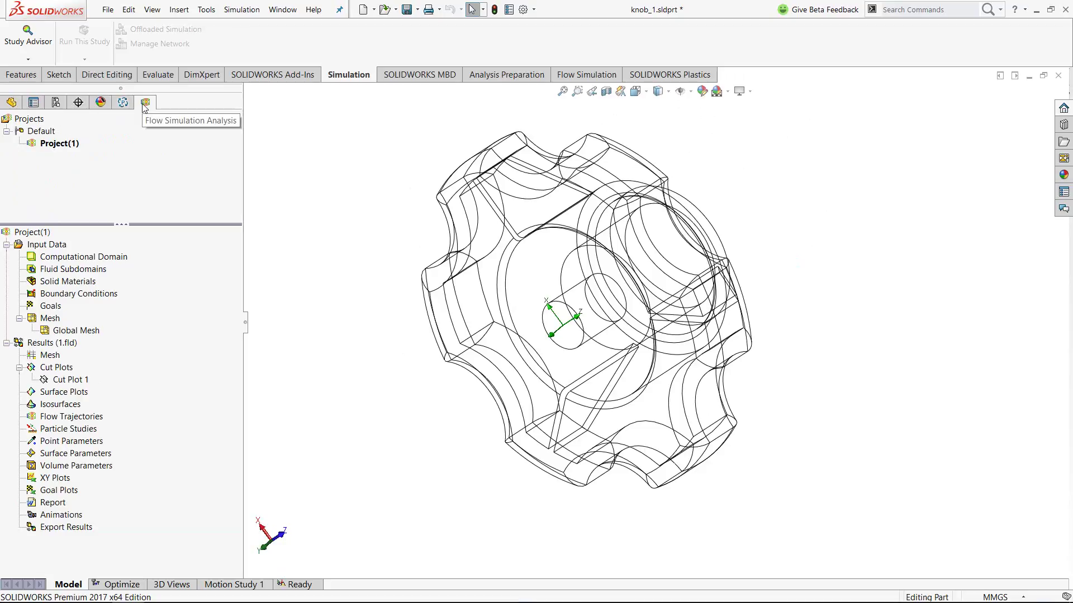
{"action": "right_click", "coordinate": [64, 387]}
{"action": "left_click", "coordinate": [92, 408]}
{"action": "scroll", "coordinate": [423, 389], "scroll_direction": "up", "scroll_amount": 5}
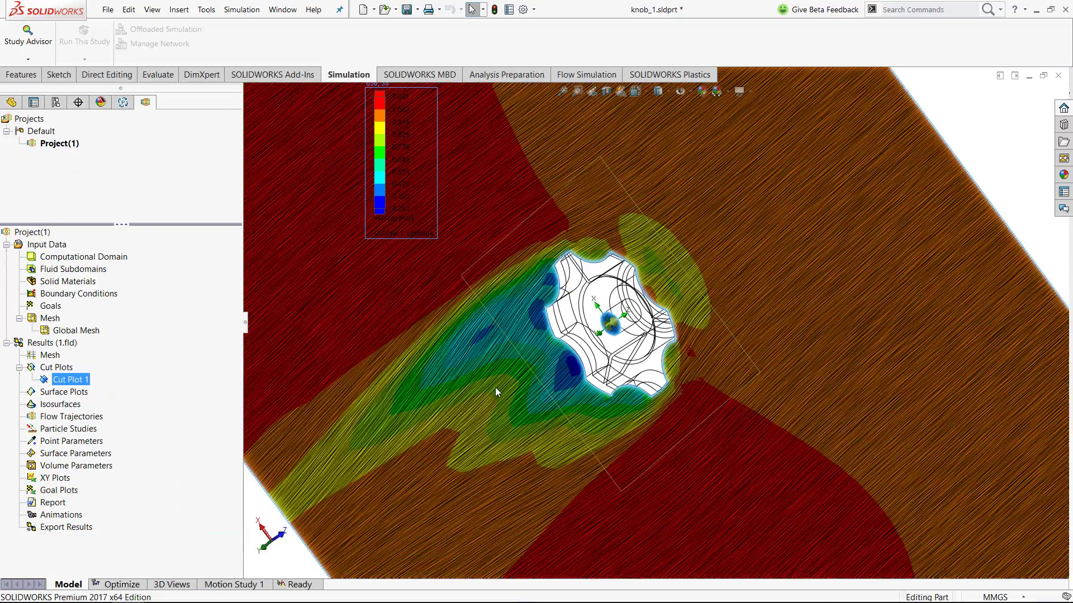
Inspect the whole cut plane from tilted views, deselect it and return to the feature tree
{"action": "mouse_move", "coordinate": [495, 388]}
{"action": "middle_mouse_down"}
{"action": "mouse_move", "coordinate": [592, 593]}
{"action": "mouse_move", "coordinate": [646, 462]}
{"action": "middle_mouse_up"}
{"action": "scroll", "coordinate": [671, 349], "scroll_direction": "down", "scroll_amount": 2}
{"action": "scroll", "coordinate": [662, 401], "scroll_direction": "down", "scroll_amount": 2}
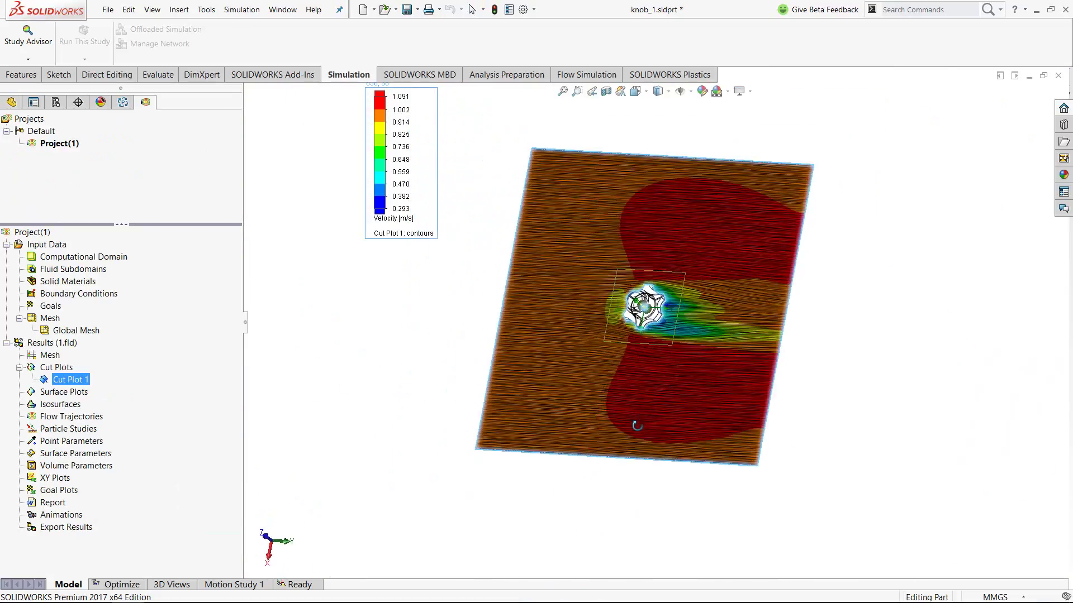
{"action": "middle_click_drag", "start_coordinate": [662, 401], "coordinate": [654, 467]}
{"action": "scroll", "coordinate": [654, 467], "scroll_direction": "down", "scroll_amount": 2}
{"action": "scroll", "coordinate": [647, 317], "scroll_direction": "up", "scroll_amount": 2}
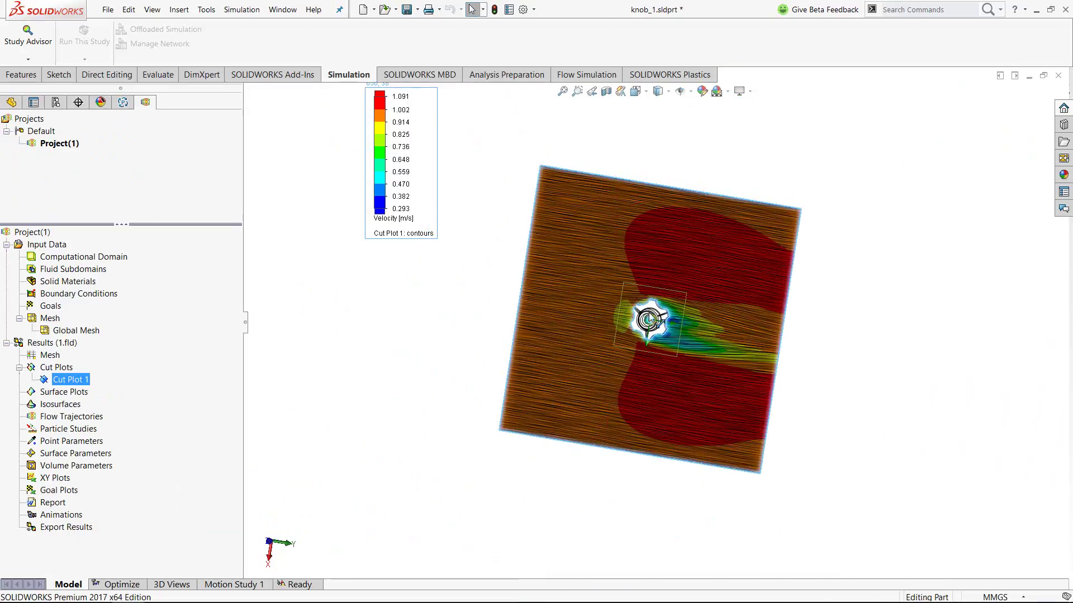
{"action": "left_click", "coordinate": [880, 363]}
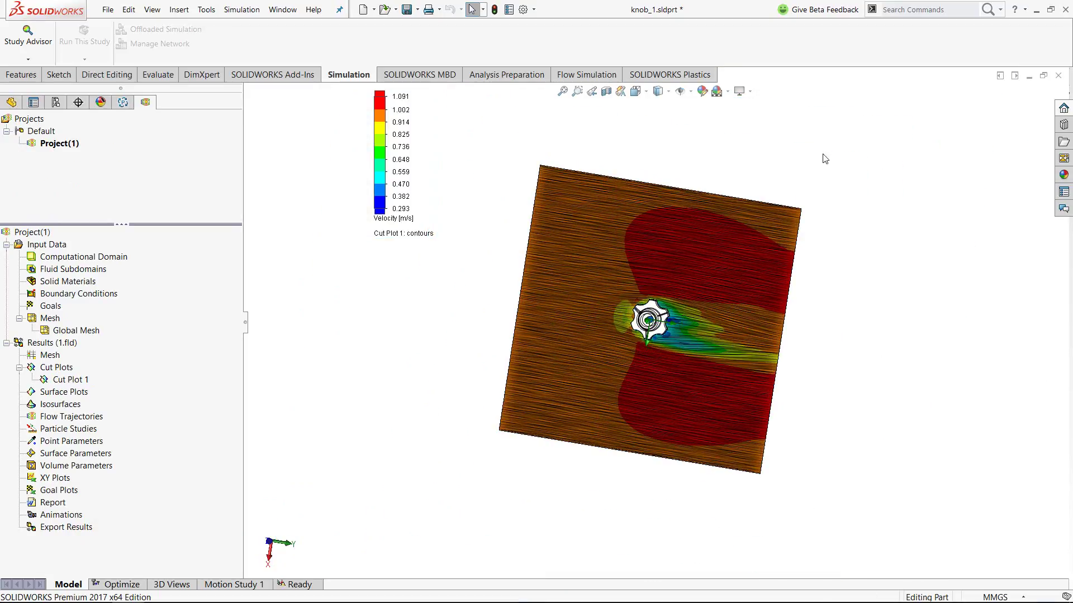
{"action": "left_click", "coordinate": [11, 102]}
Switch to the Assem1 knob-and-shaft assembly and fit it in view
{"action": "left_click", "coordinate": [282, 9]}
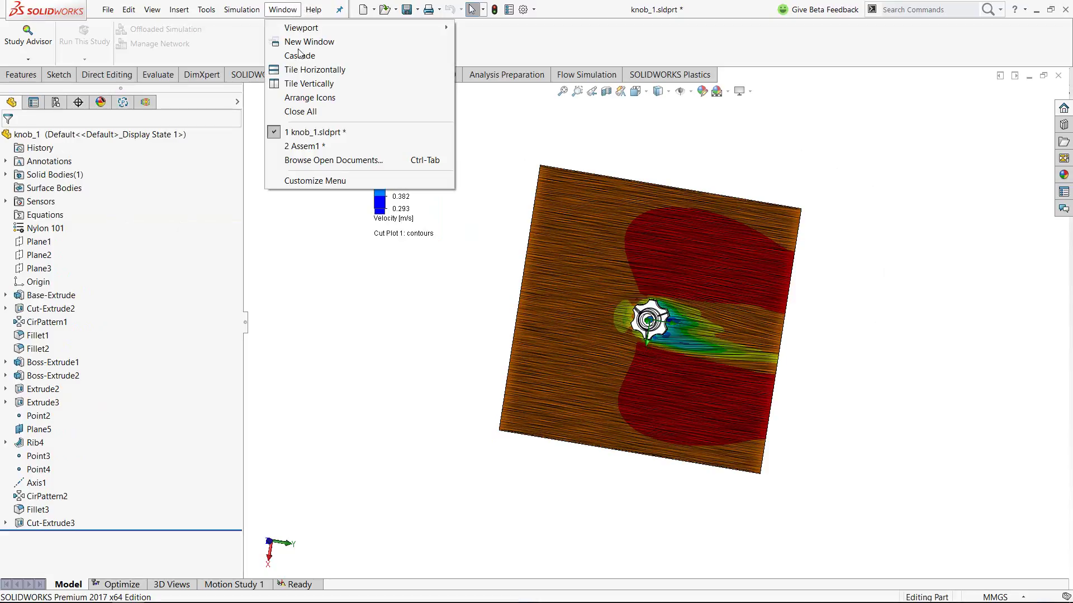
{"action": "left_click", "coordinate": [318, 146]}
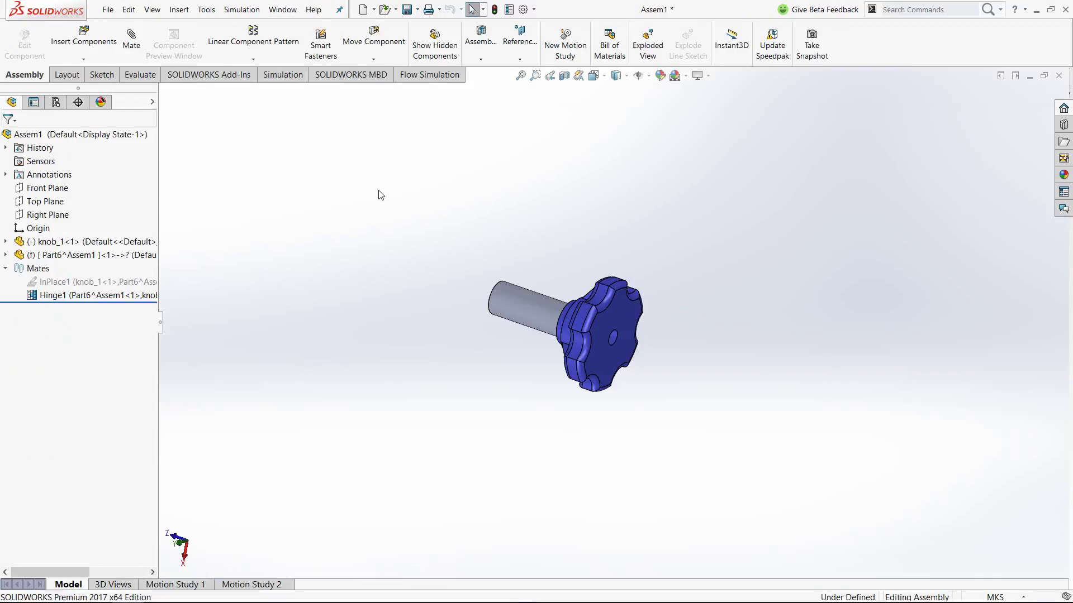
{"action": "mouse_move", "coordinate": [378, 194]}
{"action": "middle_mouse_down"}
{"action": "mouse_move", "coordinate": [532, 244]}
{"action": "mouse_move", "coordinate": [378, 483]}
{"action": "middle_mouse_up"}
{"action": "left_click", "coordinate": [520, 75]}
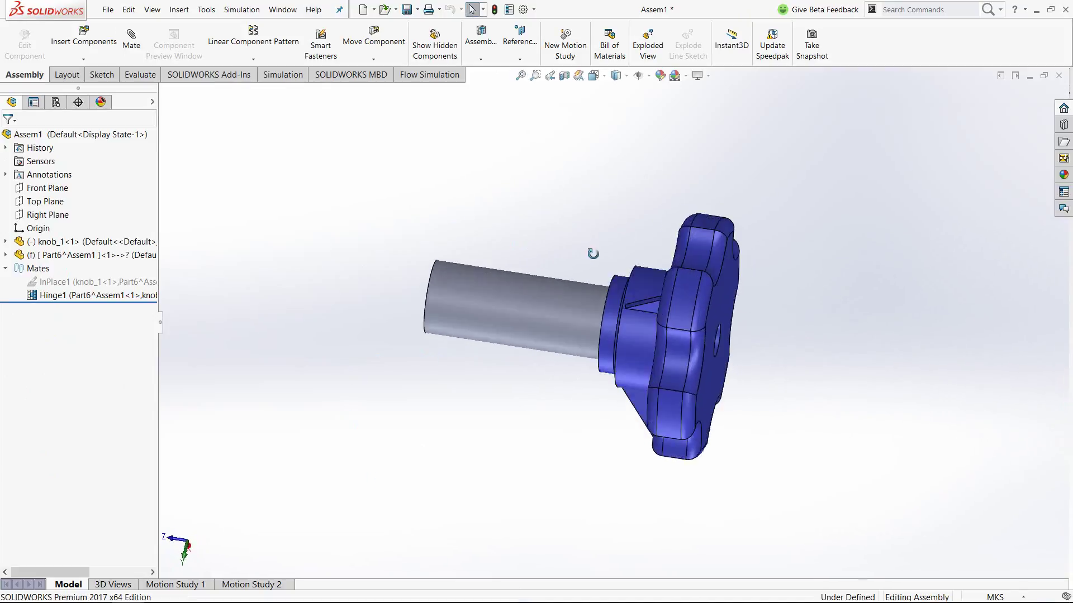
{"action": "middle_click_drag", "start_coordinate": [578, 250], "coordinate": [591, 270]}
{"action": "mouse_move", "coordinate": [422, 462]}
{"action": "middle_mouse_down"}
{"action": "mouse_move", "coordinate": [574, 410]}
{"action": "mouse_move", "coordinate": [523, 402]}
{"action": "middle_mouse_up"}
Play Motion Study 2's rotary motor from the start, then return to the Model view
{"action": "left_click", "coordinate": [251, 587]}
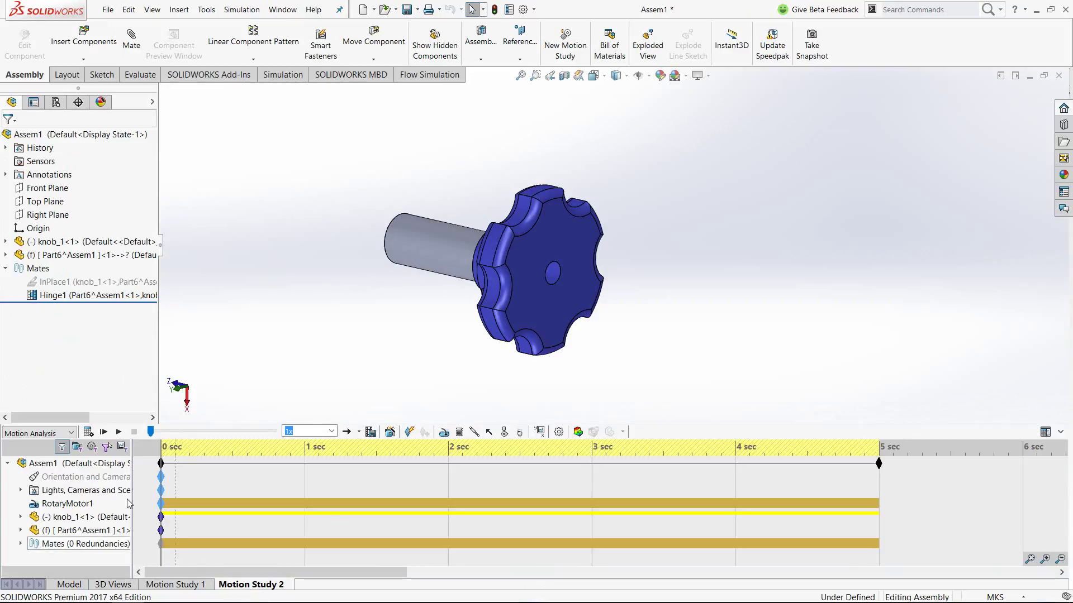
{"action": "left_click", "coordinate": [103, 432]}
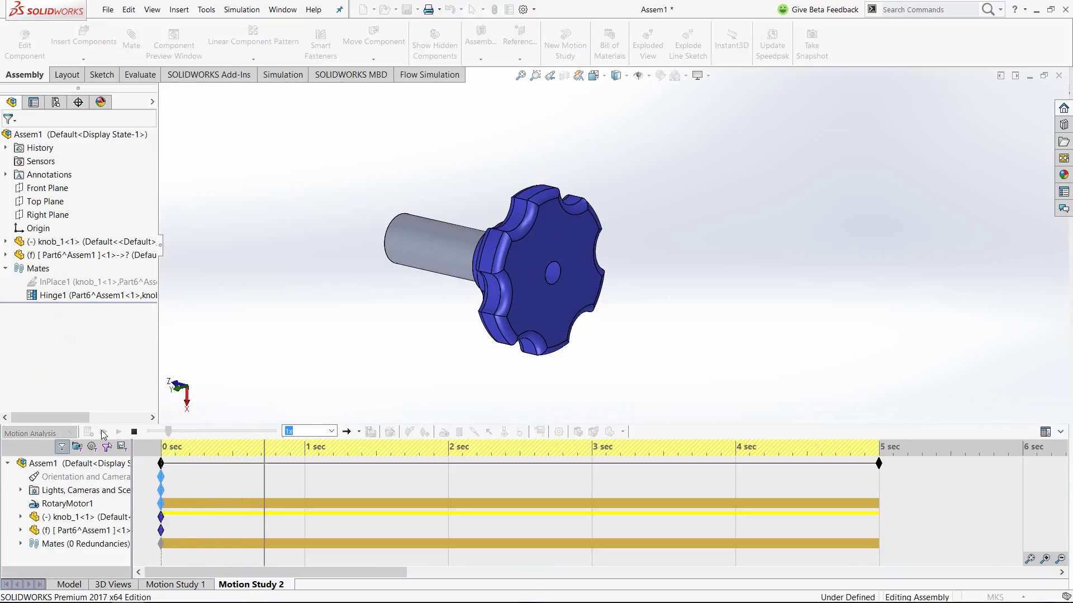
{"action": "middle_click_drag", "start_coordinate": [462, 322], "coordinate": [459, 298]}
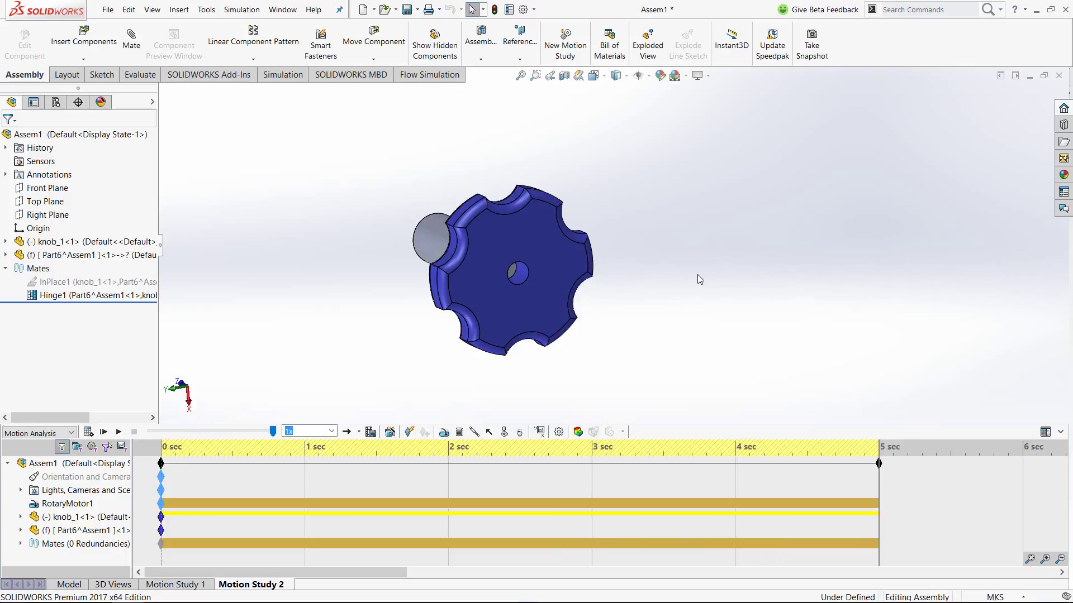
{"action": "left_click", "coordinate": [74, 587]}
Switch to the knob_1.sldprt part document from the Window menu
{"action": "left_click", "coordinate": [312, 10]}
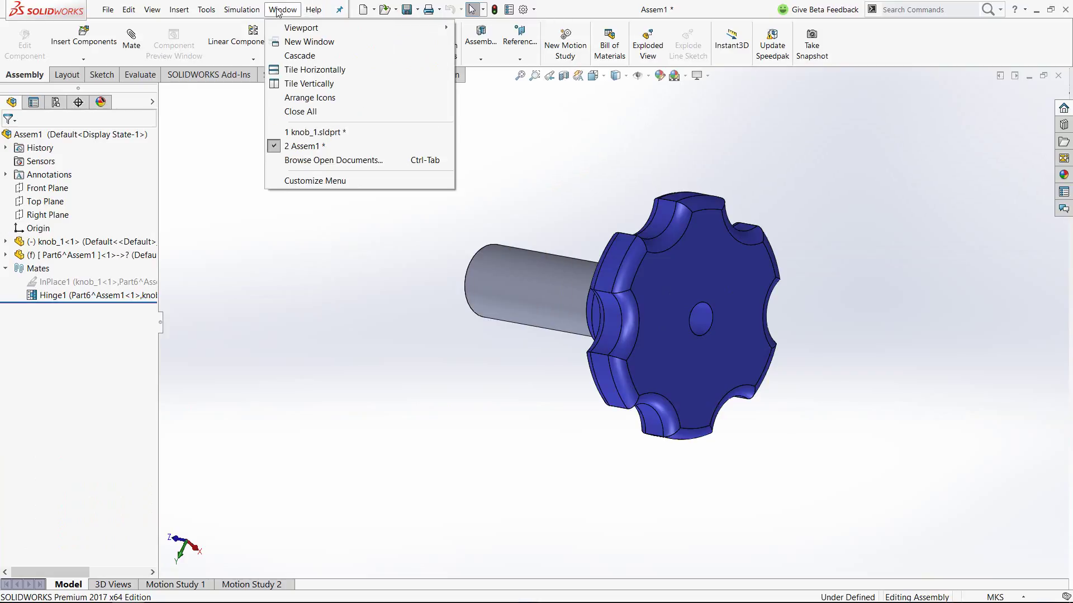
{"action": "left_click", "coordinate": [333, 134]}
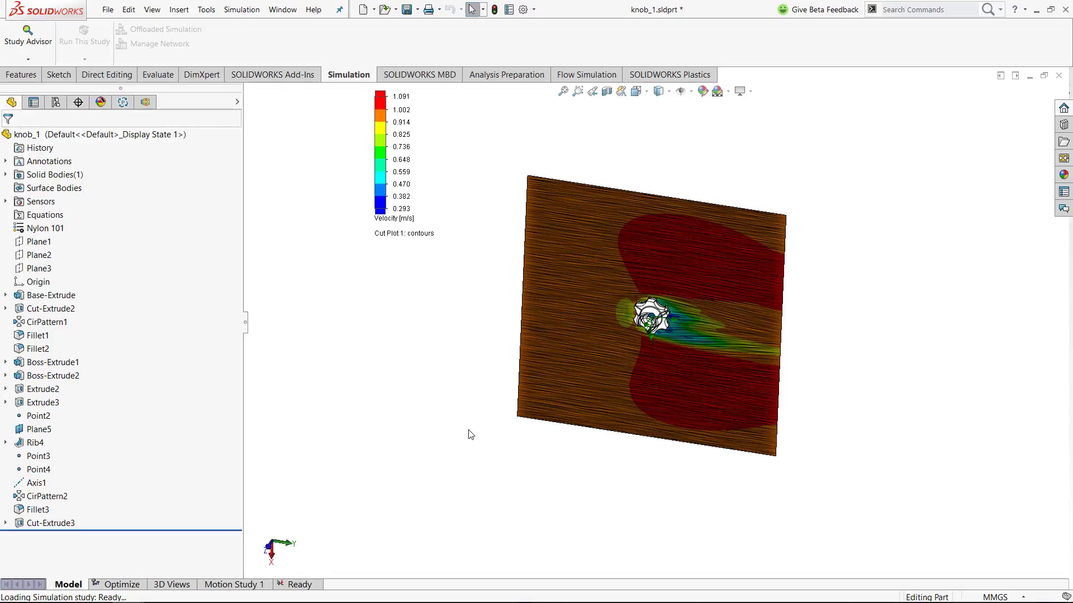
View the Ready study's Flow/Thermal Effects properties and cancel without changes
{"action": "left_click", "coordinate": [300, 585]}
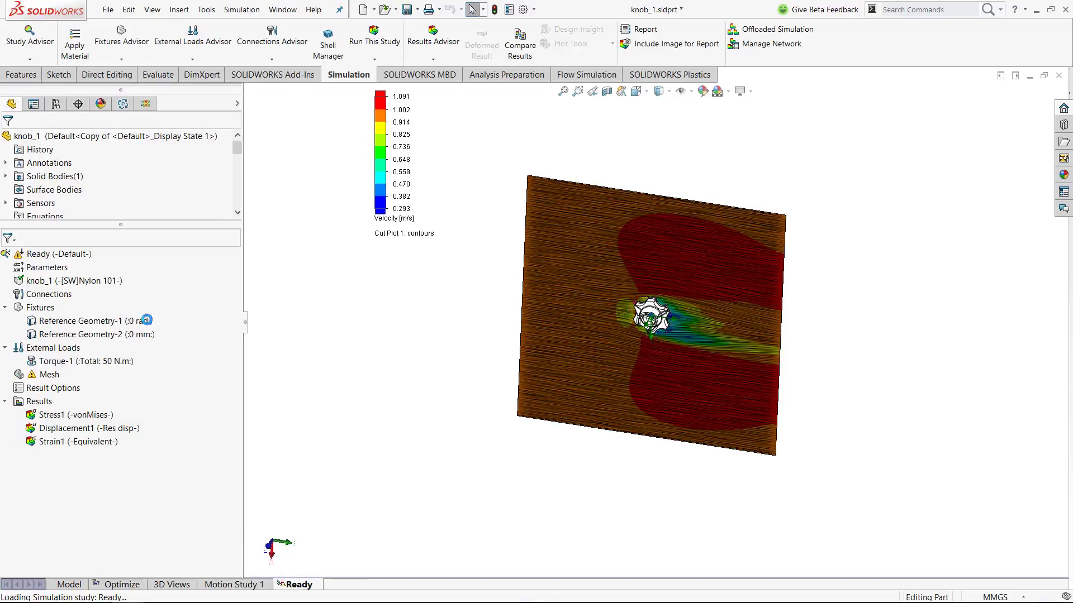
{"action": "right_click", "coordinate": [71, 257]}
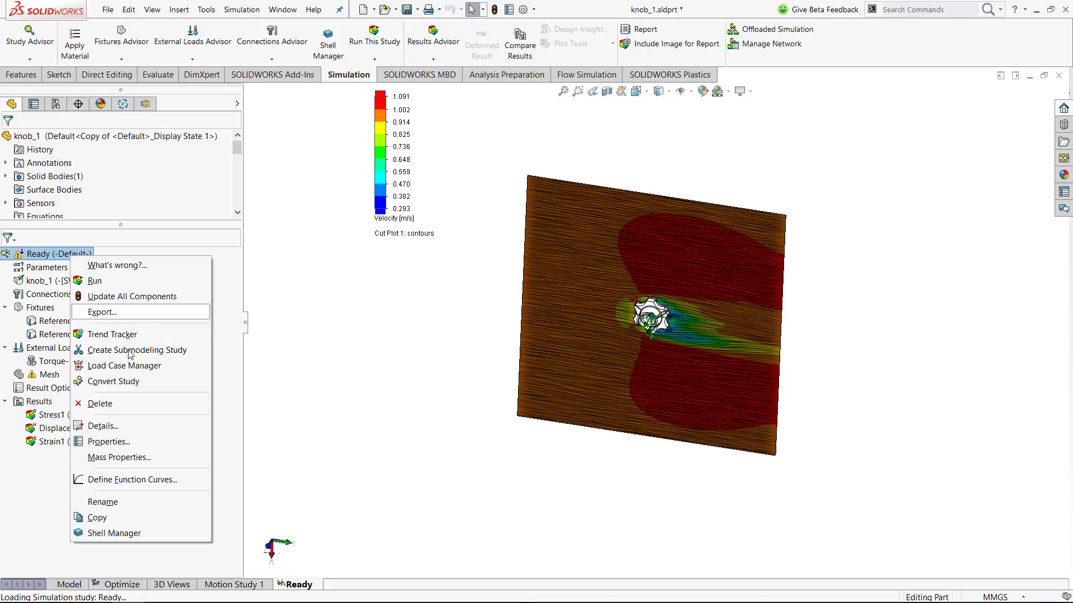
{"action": "left_click", "coordinate": [133, 443]}
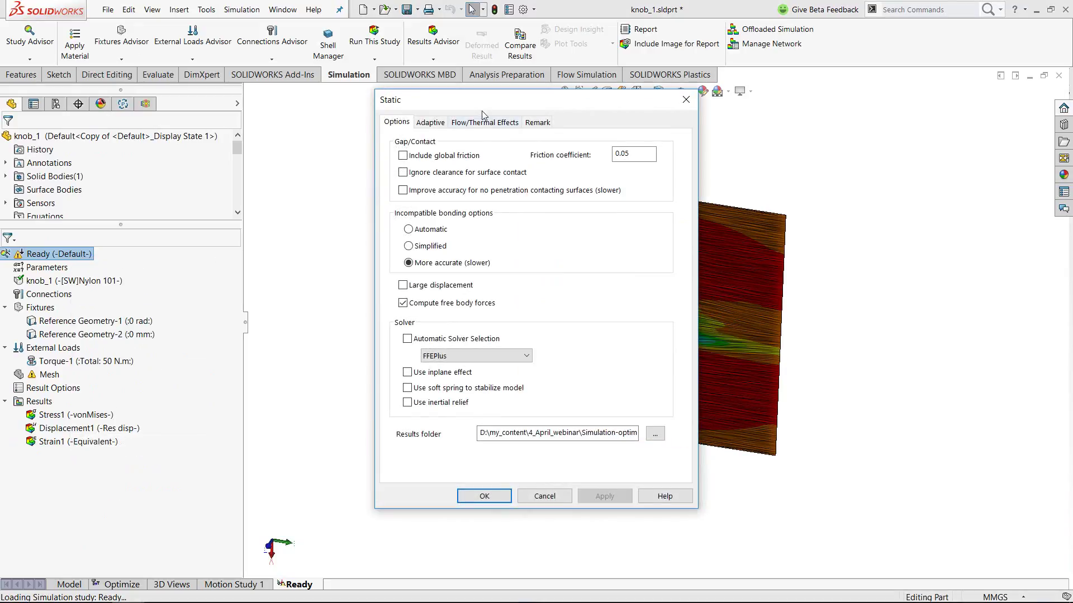
{"action": "left_click", "coordinate": [483, 122]}
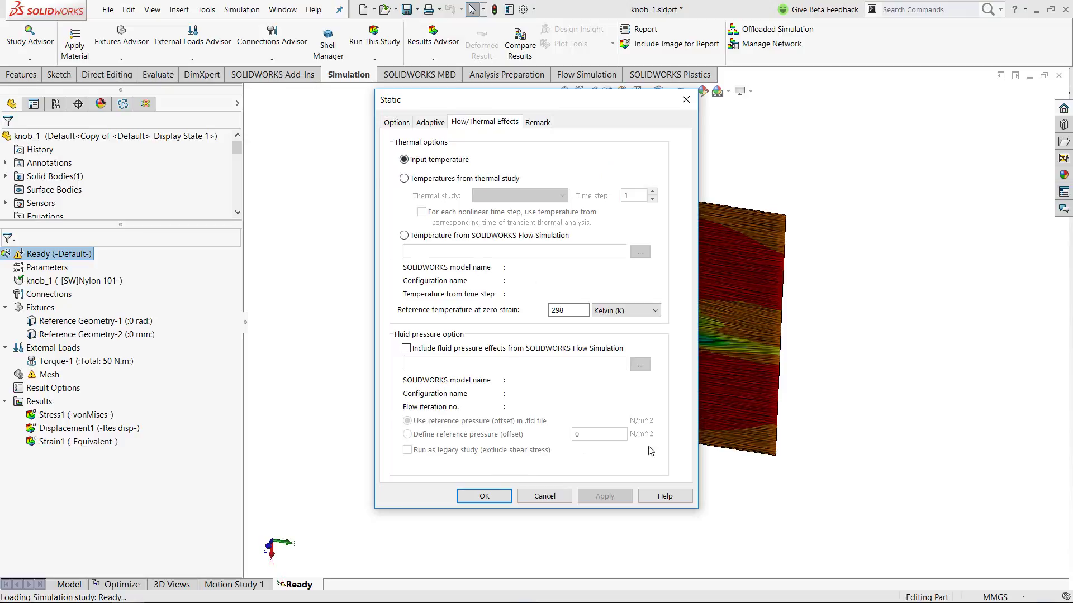
{"action": "left_click", "coordinate": [536, 499]}
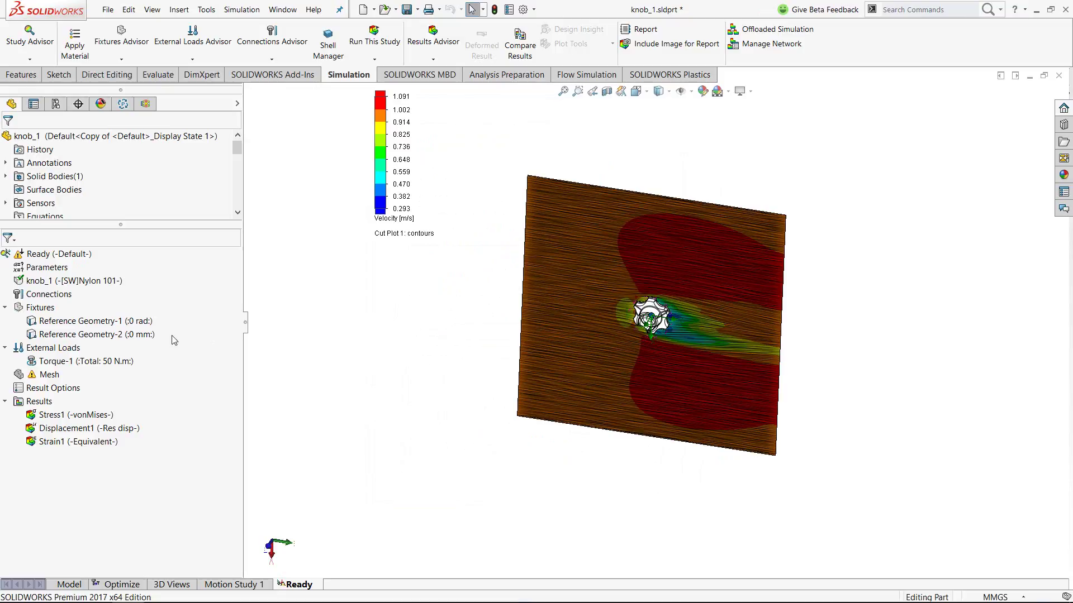
Switch to Assem1, start the motion study's Simulation Setup and cancel it
{"action": "left_click", "coordinate": [282, 9]}
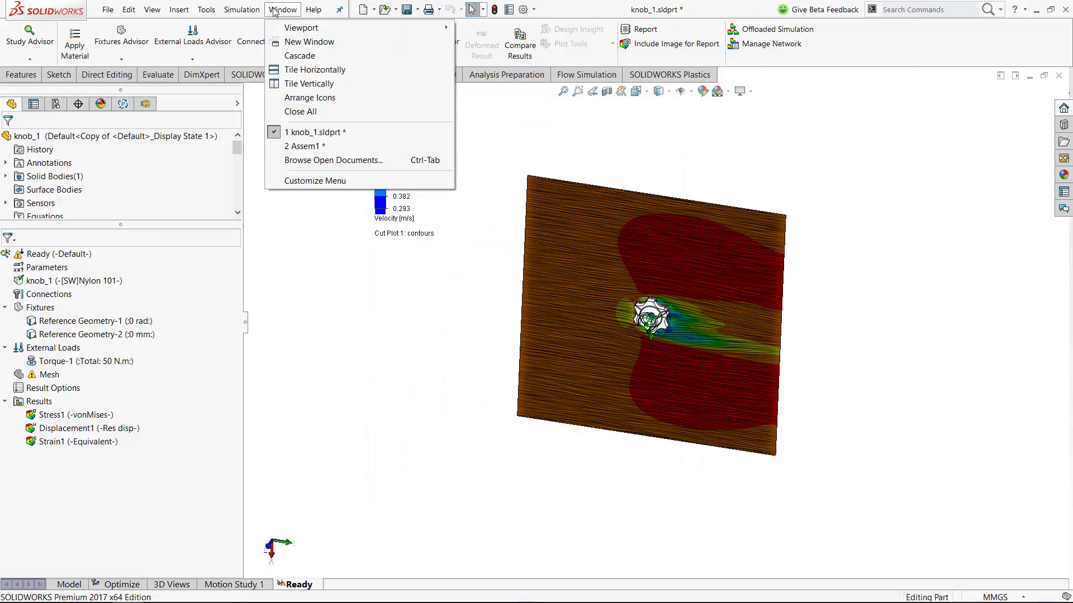
{"action": "left_click", "coordinate": [303, 146]}
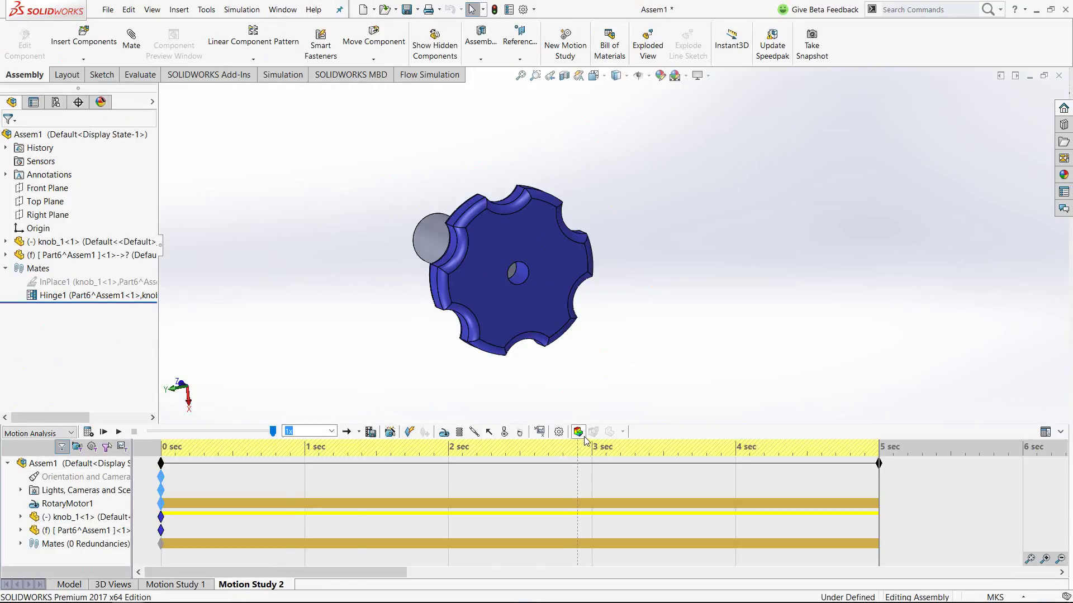
{"action": "left_click", "coordinate": [579, 433]}
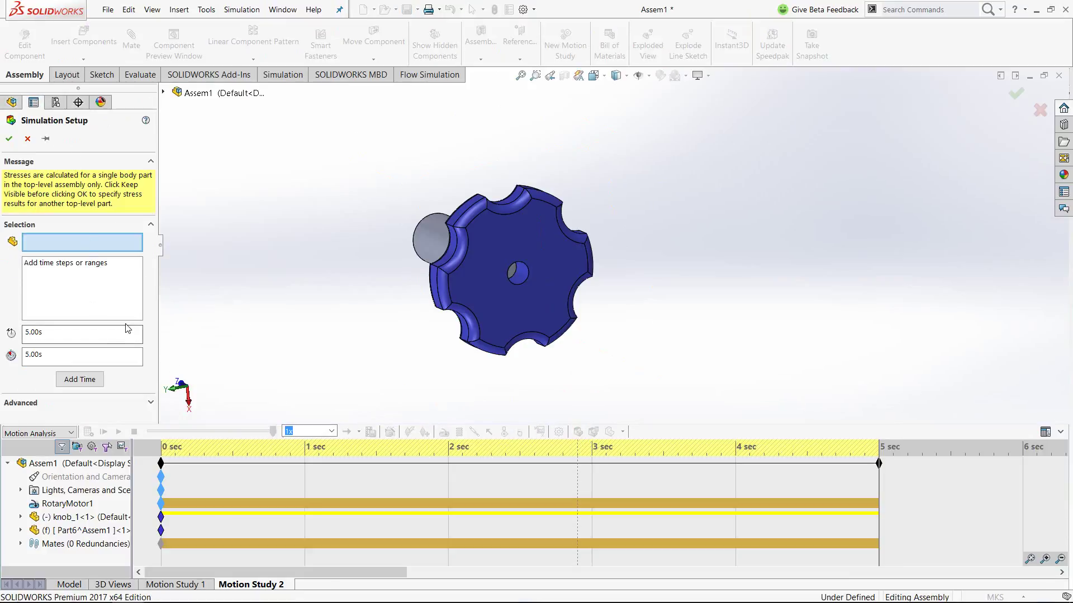
{"action": "left_click", "coordinate": [28, 139]}
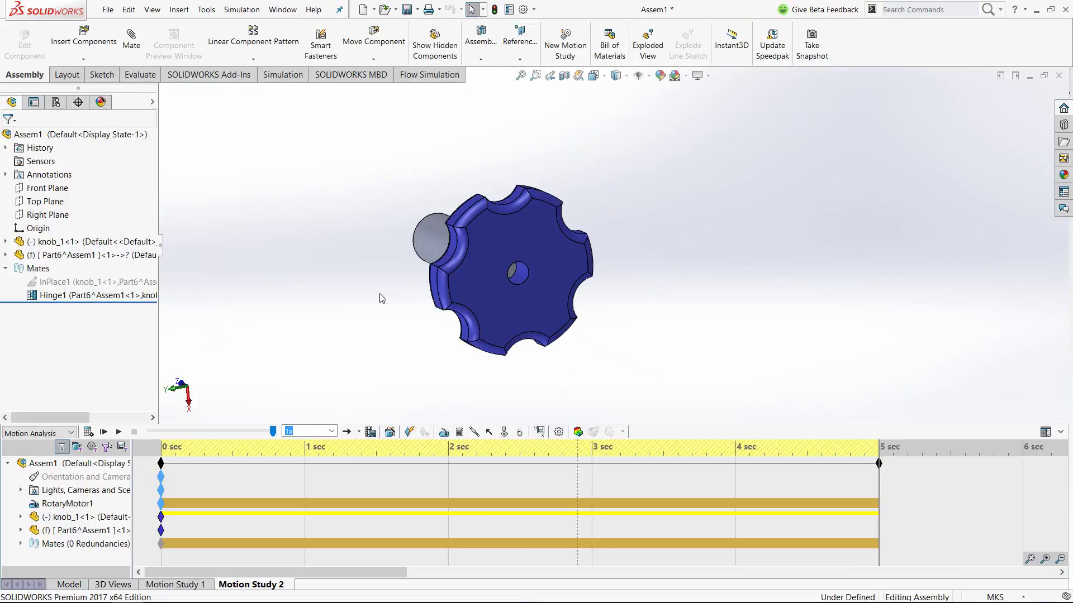
Return to the Model tab and orbit the assembly to face the knob
{"action": "left_click", "coordinate": [84, 588]}
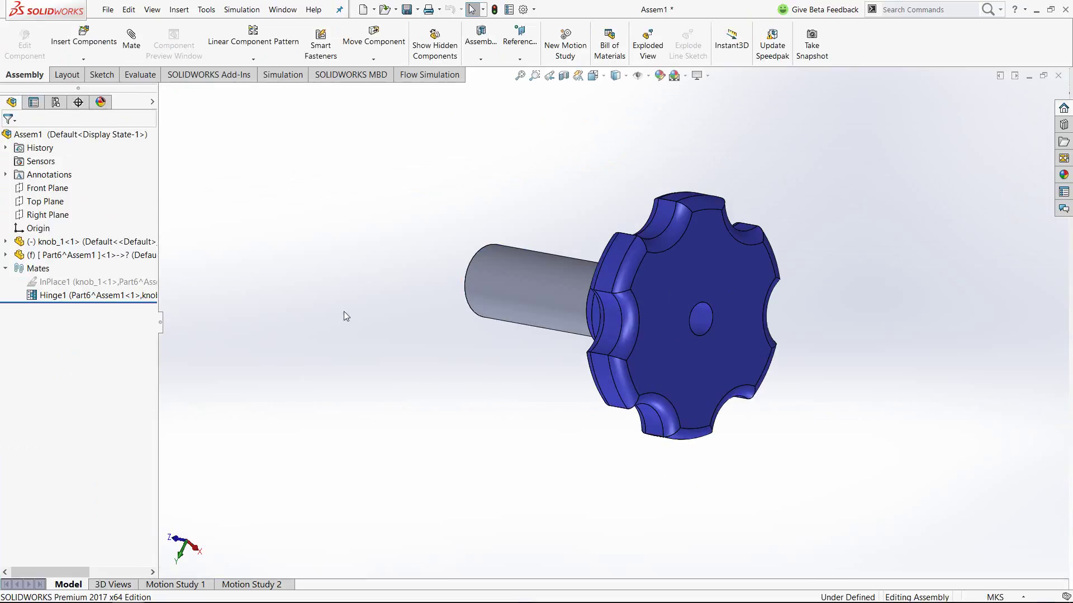
{"action": "mouse_move", "coordinate": [526, 81]}
{"action": "middle_mouse_down"}
{"action": "mouse_move", "coordinate": [363, 215]}
{"action": "mouse_move", "coordinate": [352, 332]}
{"action": "middle_mouse_up"}
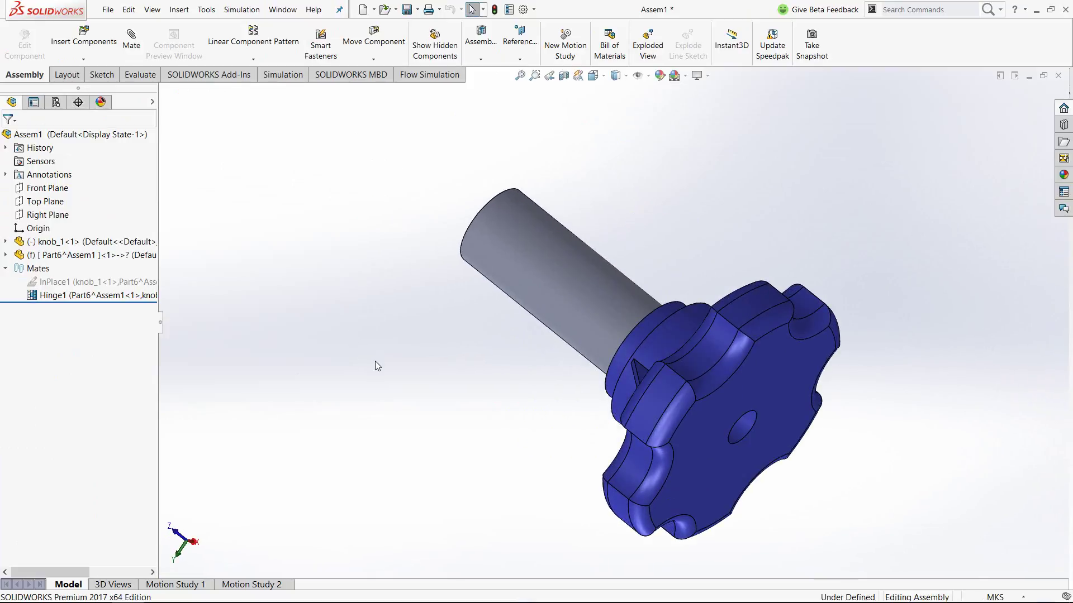